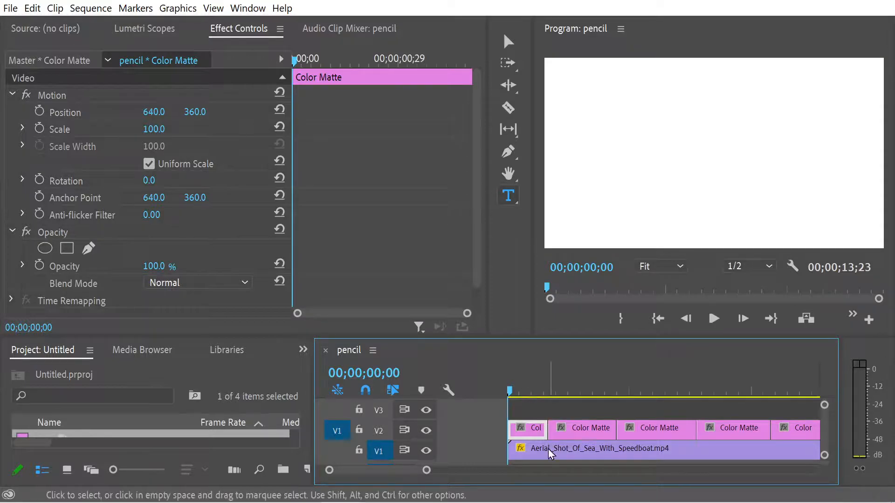
Hide the V2 track of Color Matte clips to preview the speedboat footage, return to the sequence start and show V2 again
click(426, 430)
key(space)
click(707, 389)
drag(709, 382, 492, 390)
click(425, 430)
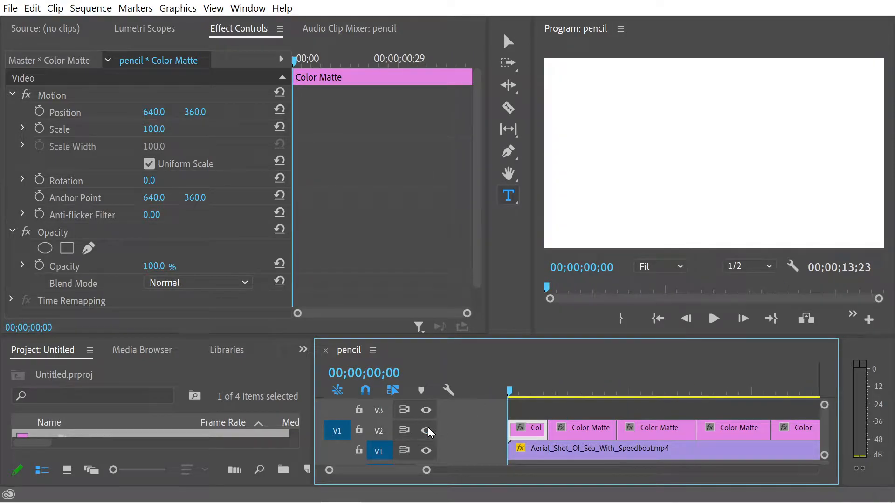
Set the first Color Matte clip's blend mode to Overlay and return the playhead to the sequence start
click(516, 392)
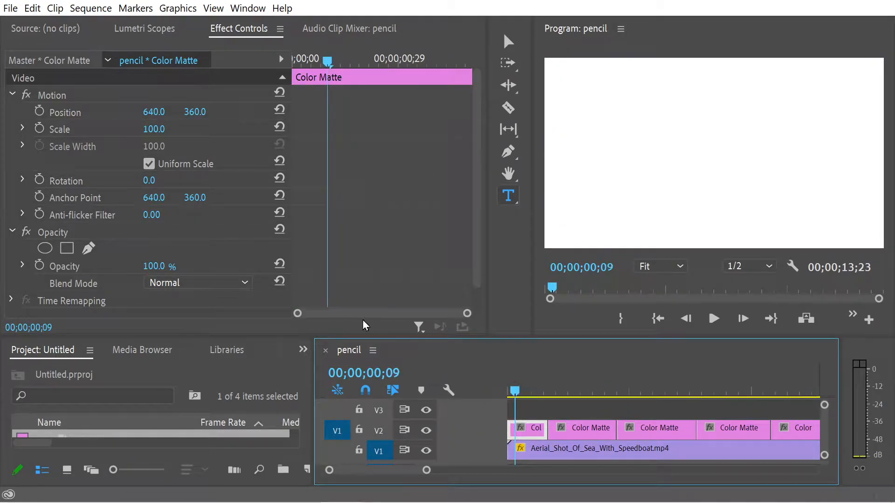
drag(477, 199, 479, 270)
click(197, 262)
click(195, 237)
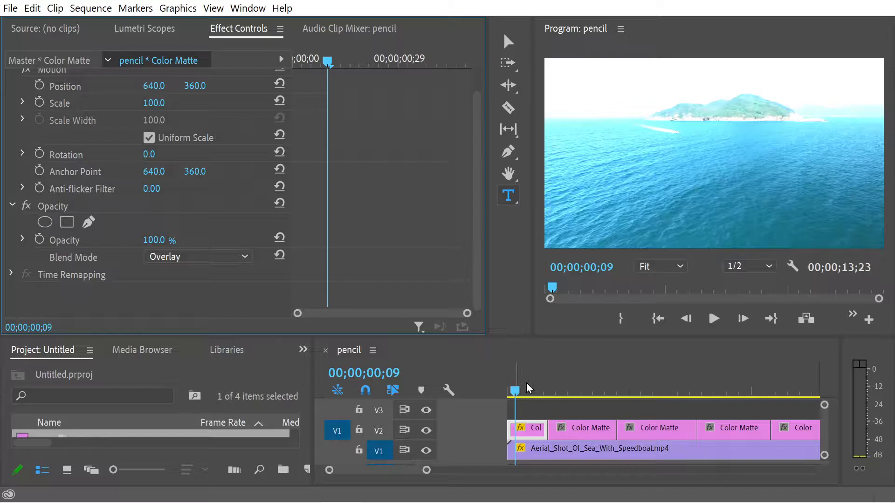
mouse_move(519, 393)
mouse_down()
mouse_move(535, 393)
mouse_move(506, 397)
mouse_move(563, 399)
mouse_move(507, 408)
mouse_up()
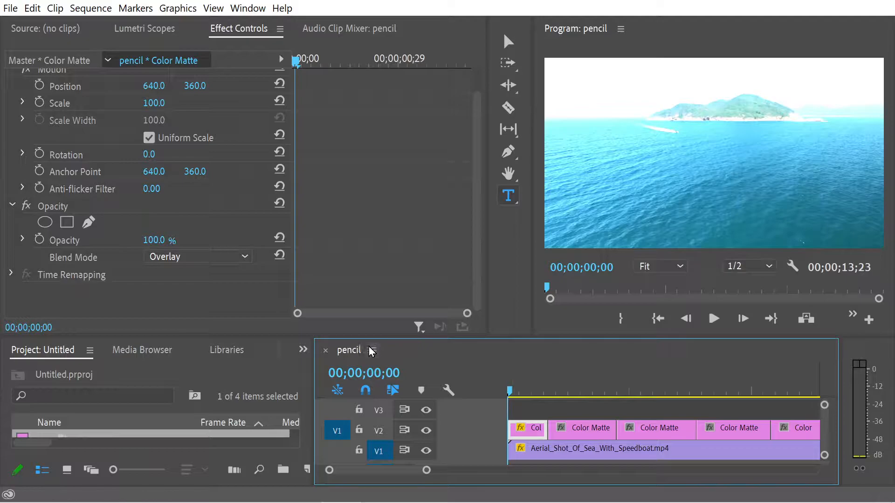
Enlarge the project and timeline area, and apply the Color Replace effect to the first Color Matte clip
drag(355, 338, 357, 299)
click(303, 314)
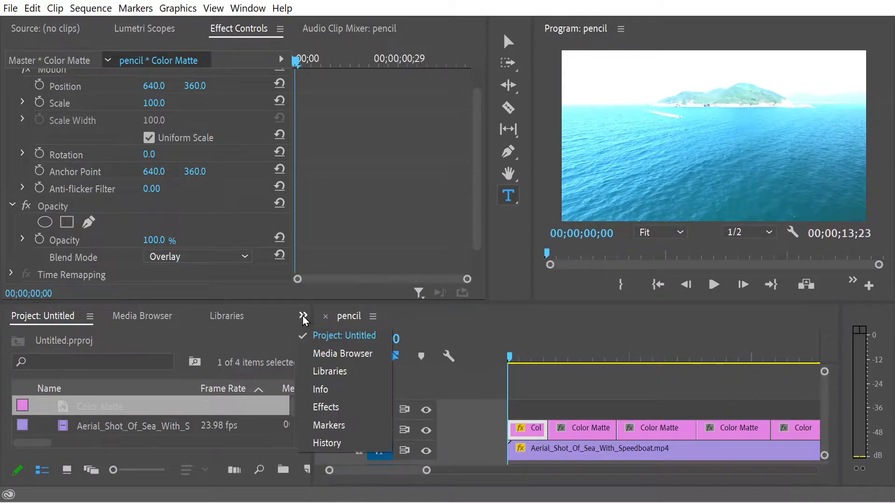
click(331, 408)
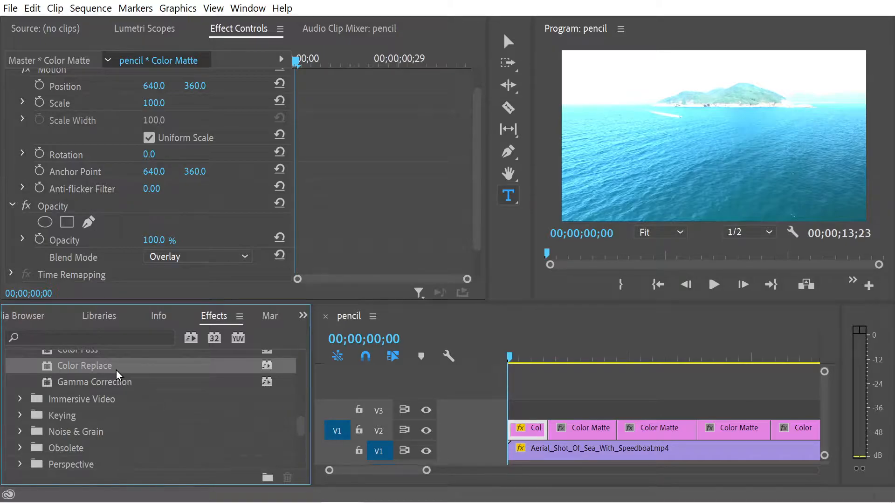
drag(476, 200, 476, 233)
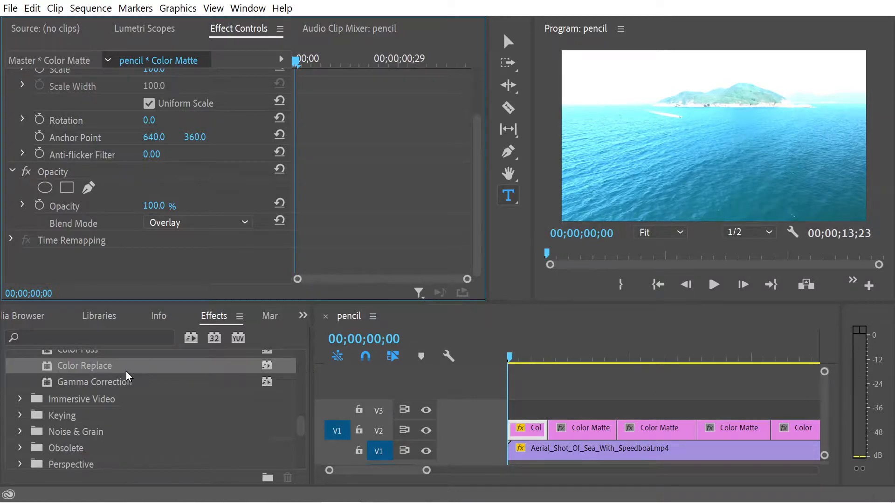
double_click(82, 365)
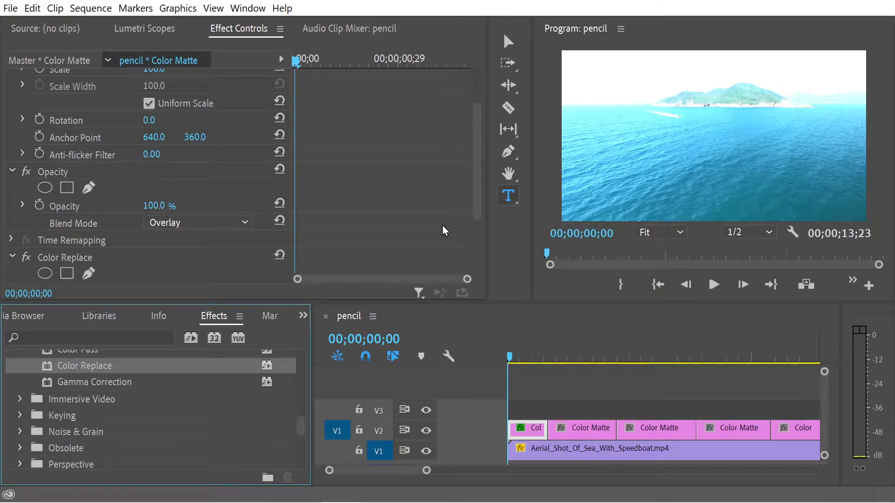
Set the Color Replace target color of the first Color Matte clip to white (FFFFFF)
drag(477, 184, 465, 250)
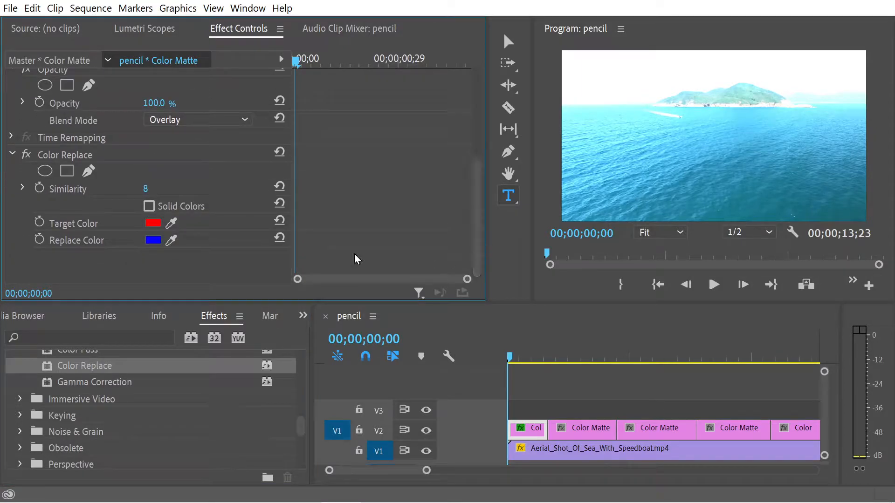
click(152, 223)
drag(313, 197, 204, 378)
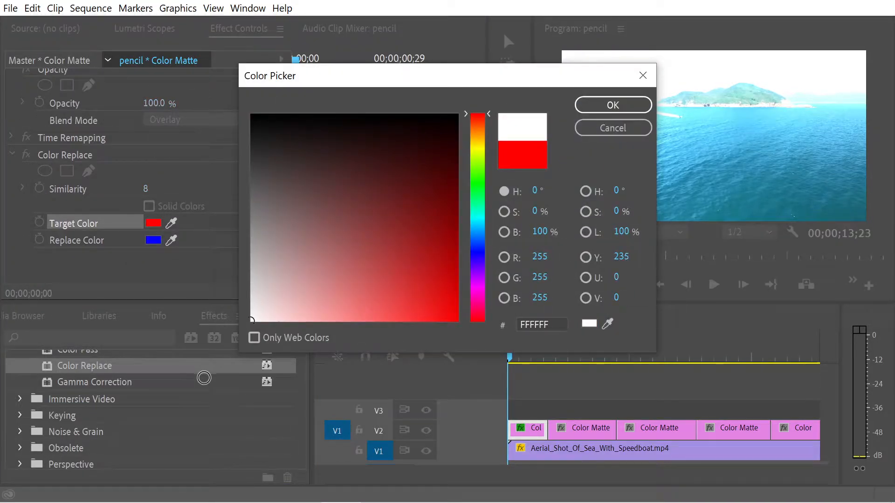
click(589, 107)
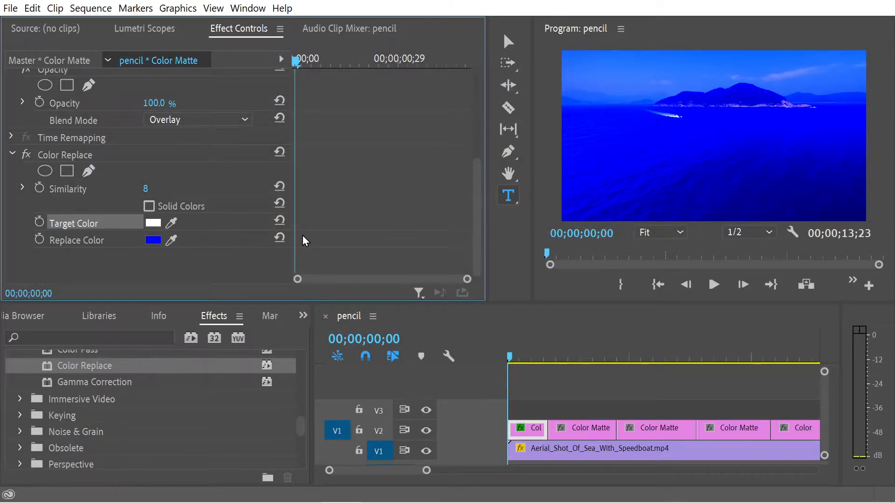
Set the first clip's replace color to a slightly muted cyan with a hue of 179°
click(152, 240)
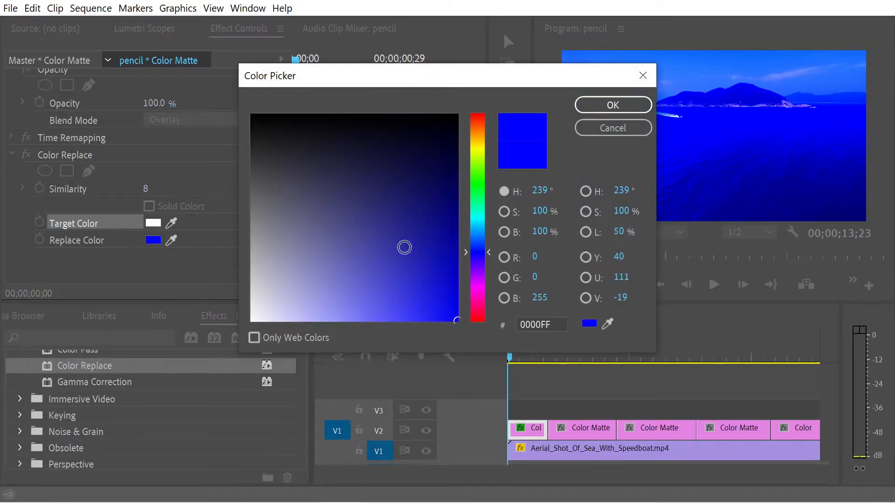
click(475, 235)
click(476, 217)
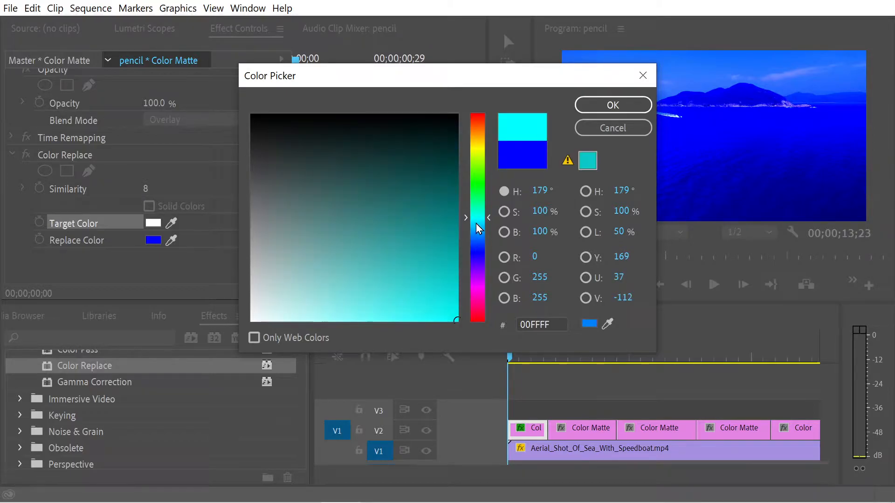
click(421, 305)
mouse_move(421, 305)
mouse_down()
mouse_move(421, 236)
mouse_move(401, 292)
mouse_up()
click(595, 109)
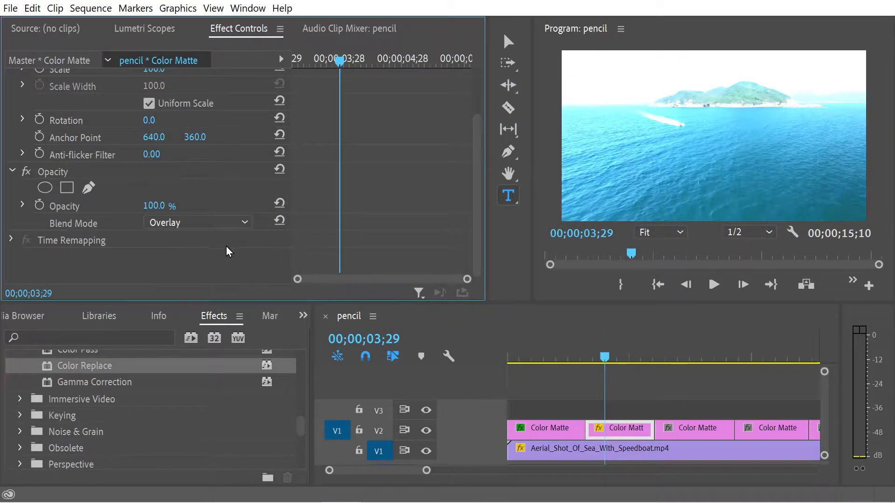
Apply Color Replace to the second Color Matte clip and set its target color to white (FFFFFF)
double_click(96, 367)
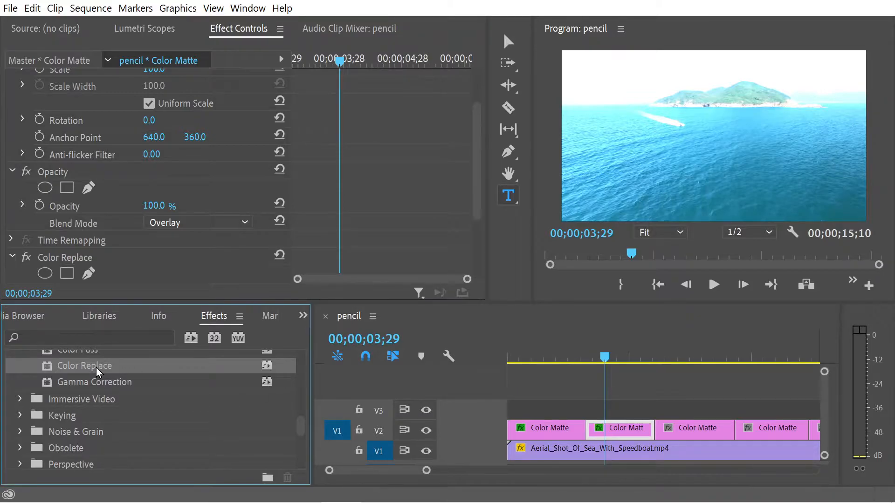
drag(474, 172, 480, 268)
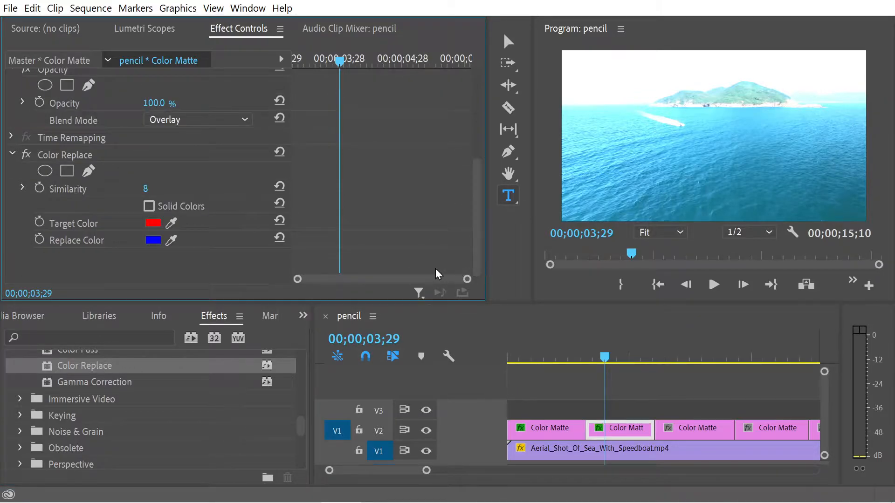
click(145, 227)
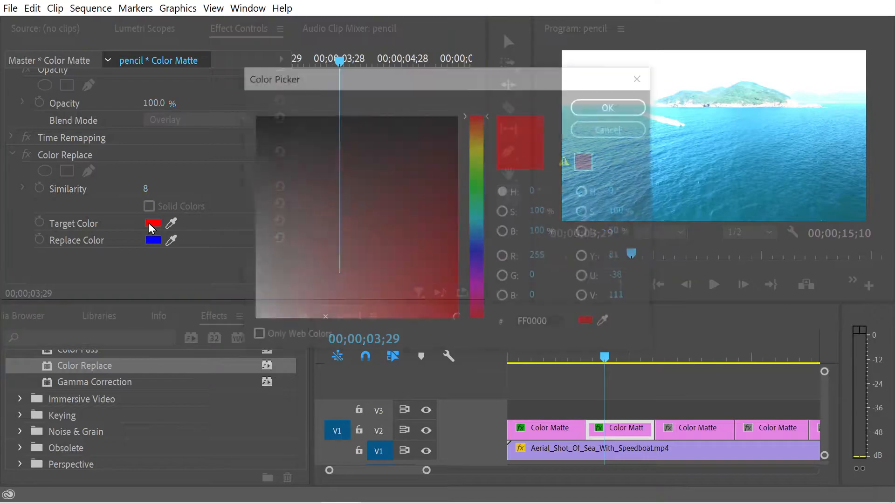
drag(331, 270, 238, 326)
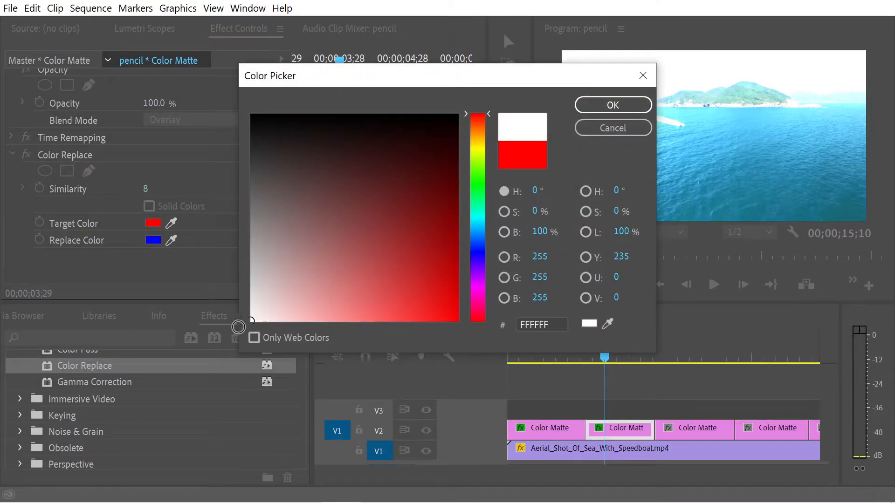
click(610, 105)
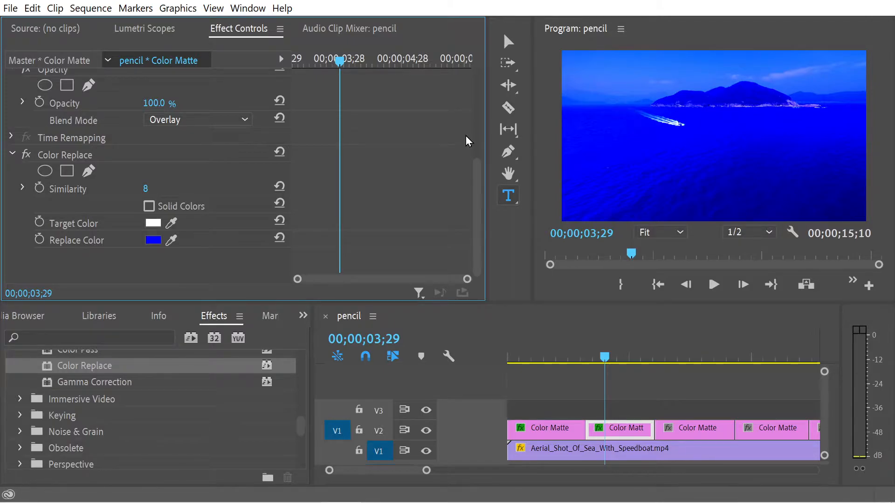
Save the project and set the second clip's replace color to a slightly darker blue
key(ctrl+s)
click(153, 240)
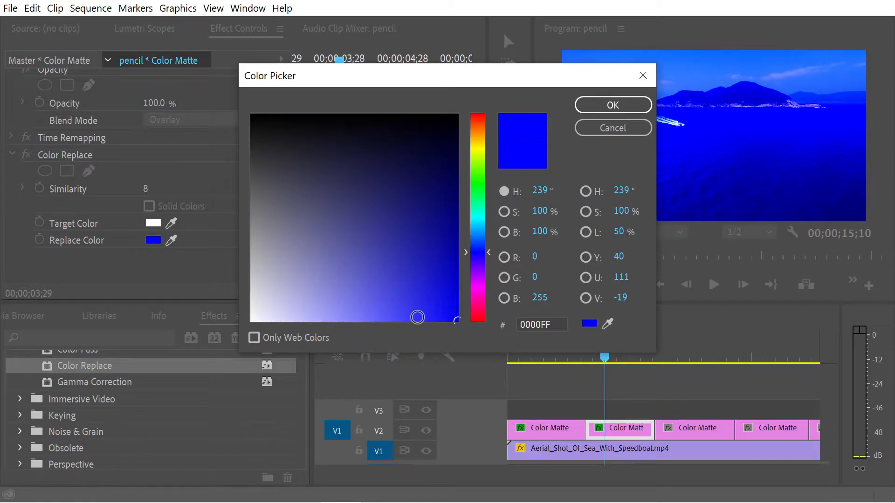
drag(424, 261, 439, 277)
click(602, 106)
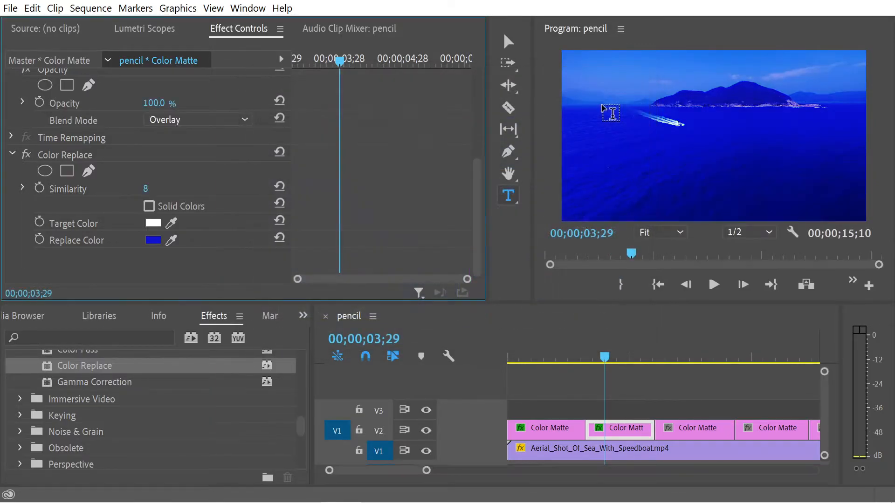
Lower the second Color Matte clip's opacity to 67%
click(254, 192)
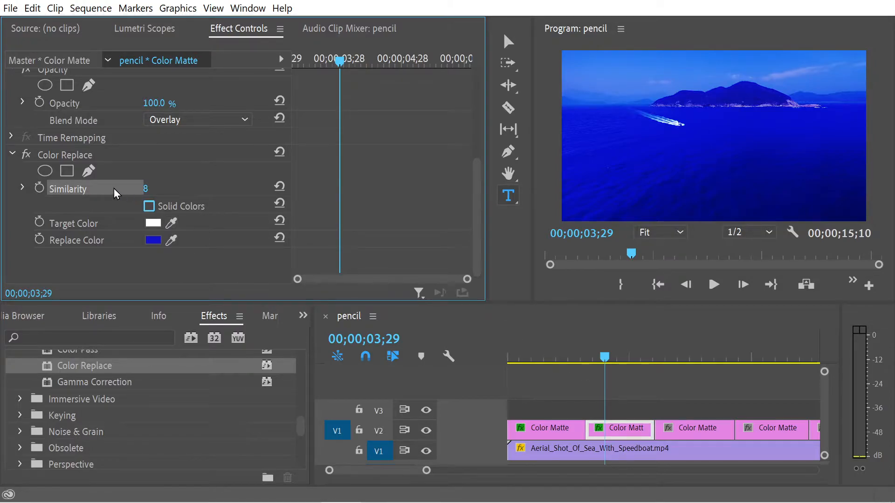
drag(151, 105, 137, 105)
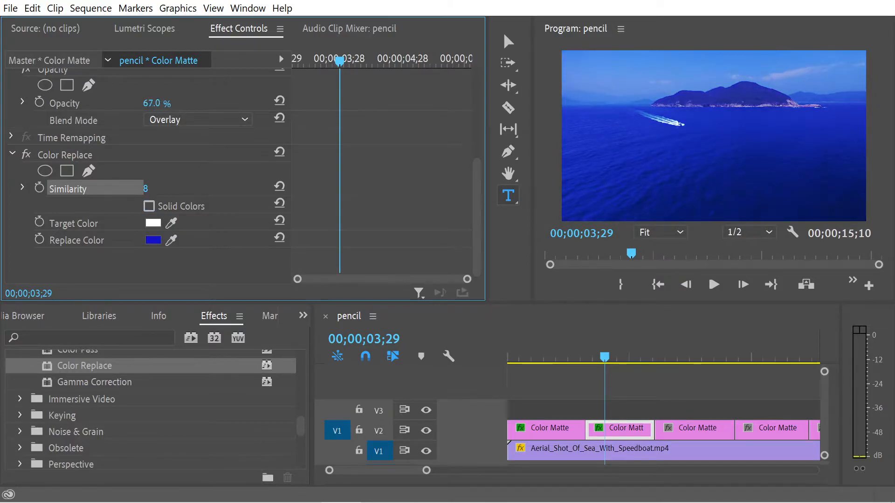
Play and scrub through the recolored part of the sequence, comparing the first and second Color Matte clips
drag(609, 357, 507, 357)
click(718, 281)
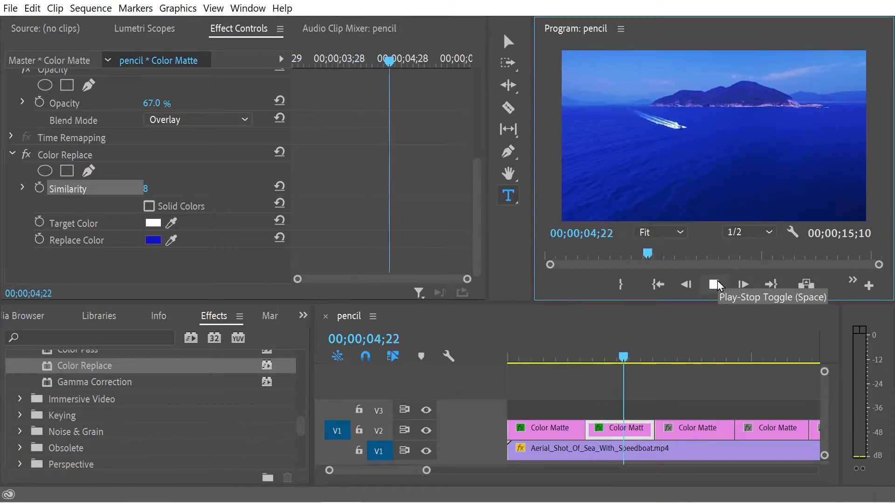
click(717, 281)
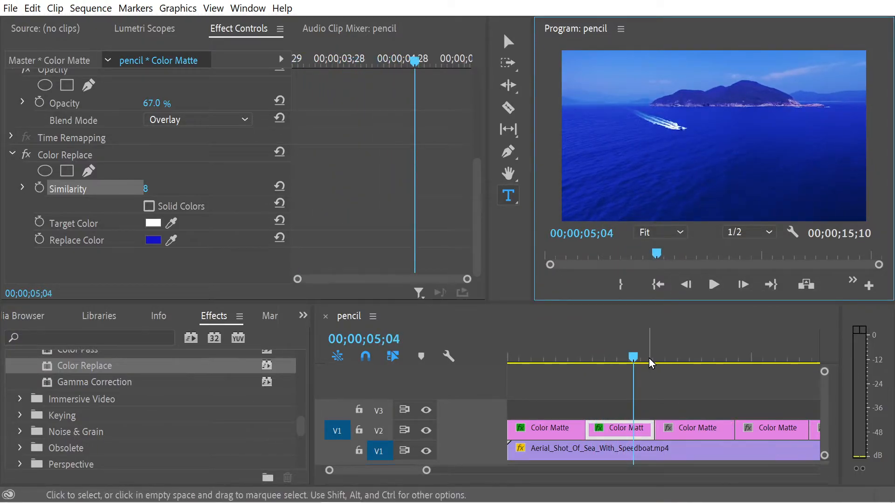
click(572, 357)
drag(574, 359, 572, 396)
click(551, 436)
click(603, 426)
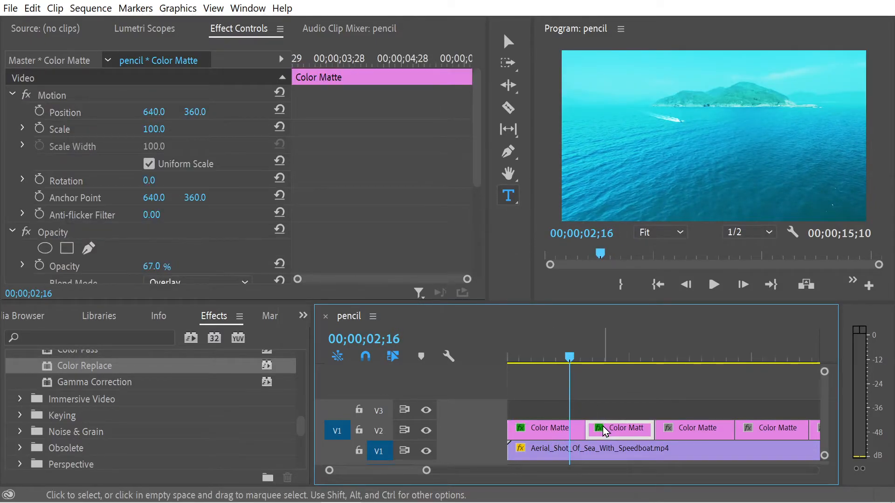
click(560, 429)
Move the playhead onto the third Color Matte clip and set that clip's blend mode to Overlay
drag(583, 348, 681, 407)
click(700, 429)
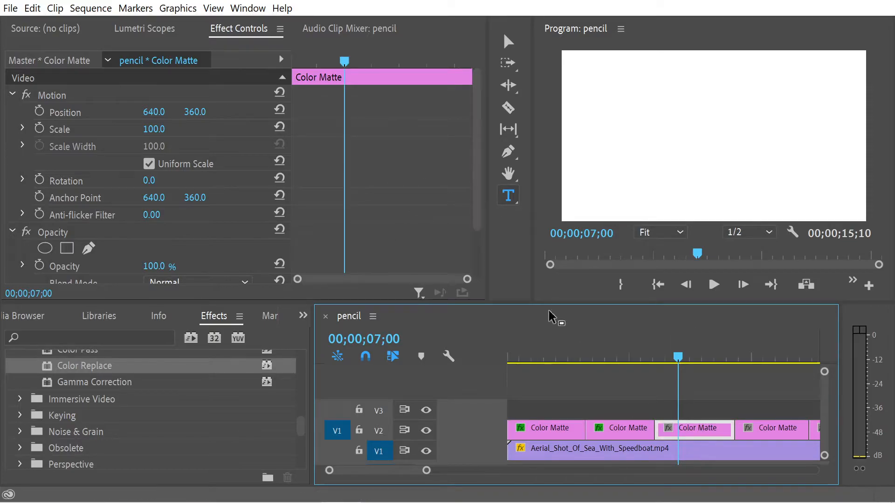
click(622, 361)
drag(617, 362, 669, 403)
drag(478, 184, 476, 242)
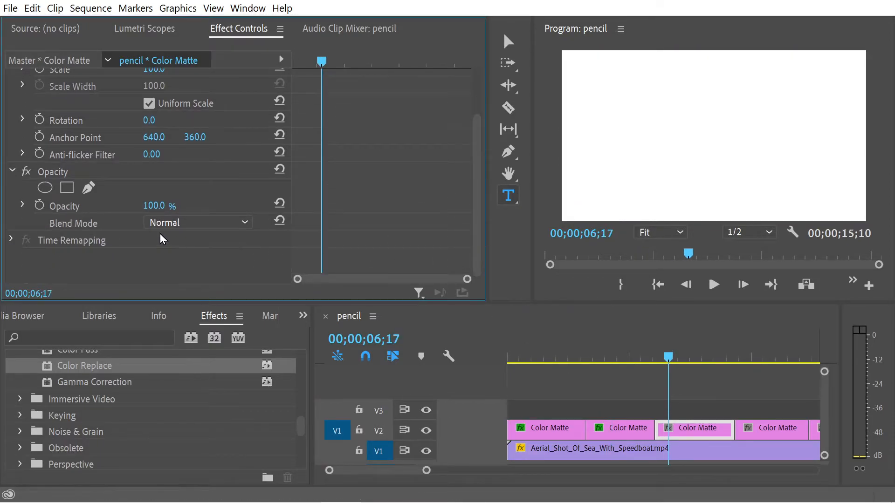
click(180, 226)
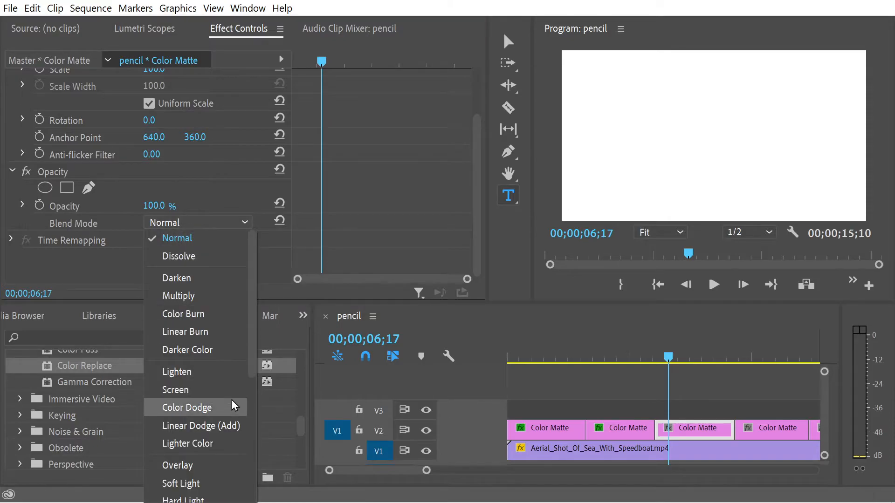
click(177, 465)
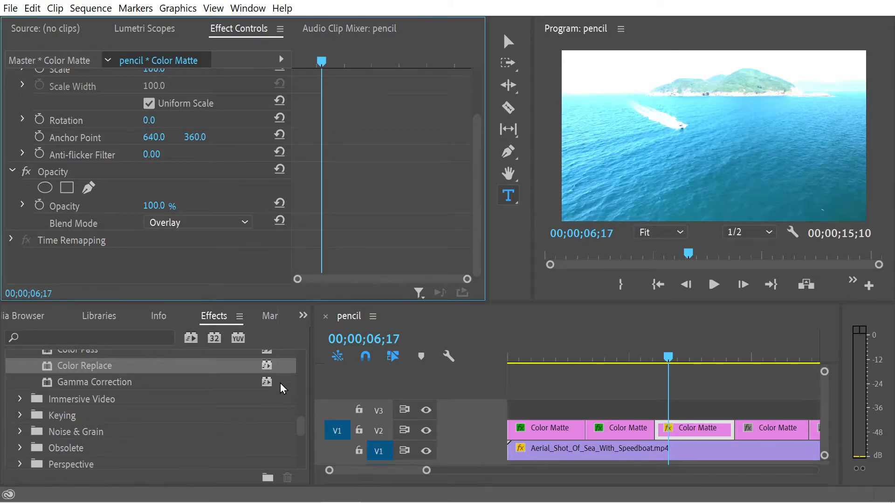
Apply Color Replace to the third Color Matte clip and set its target color to white (FFFFFF)
double_click(62, 368)
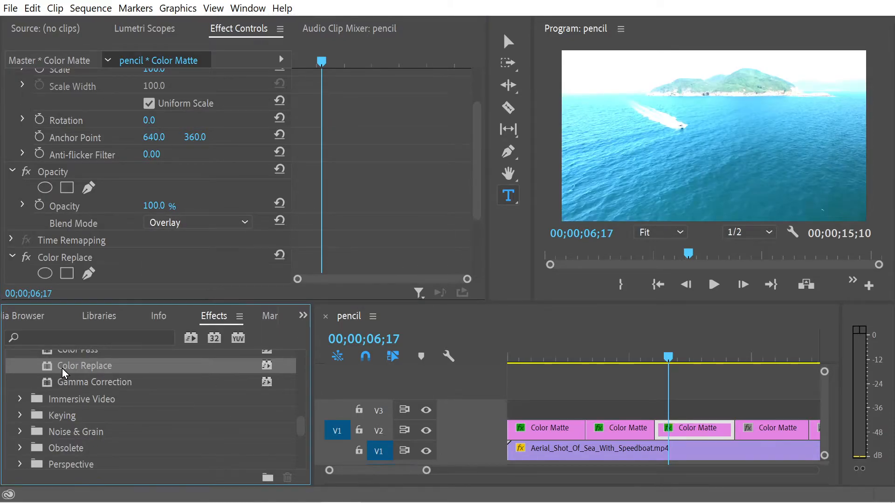
drag(474, 149, 471, 223)
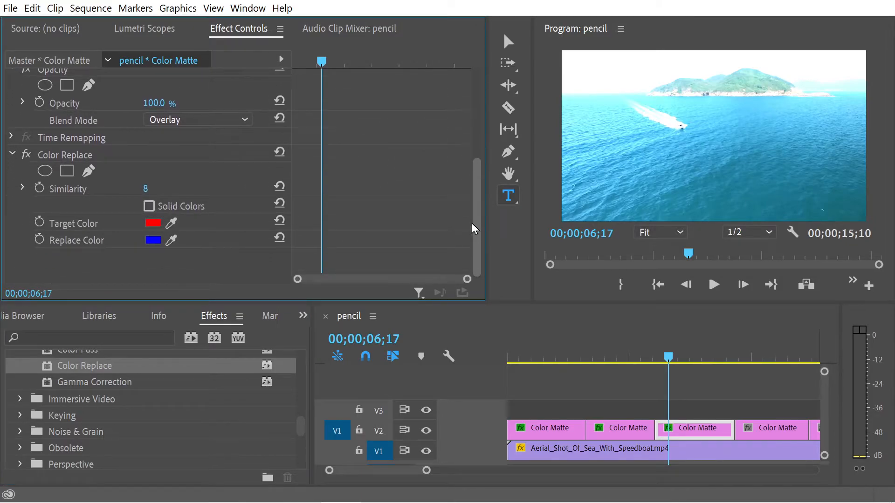
click(153, 223)
drag(268, 259, 237, 315)
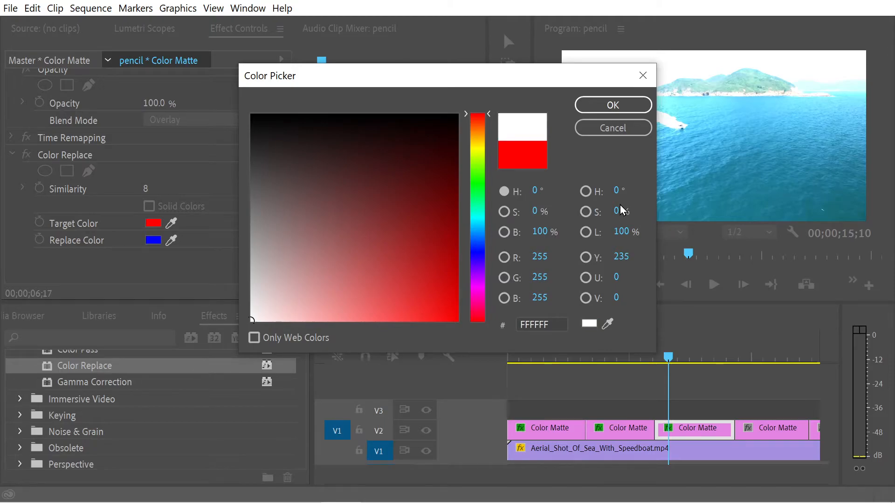
click(606, 105)
Set the third clip's replace color to the dark navy 000044
click(154, 240)
drag(424, 236, 460, 169)
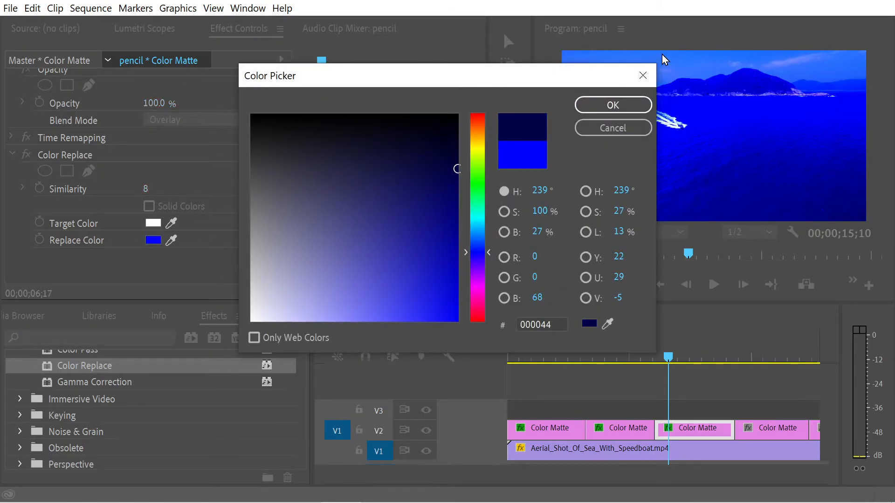
click(606, 107)
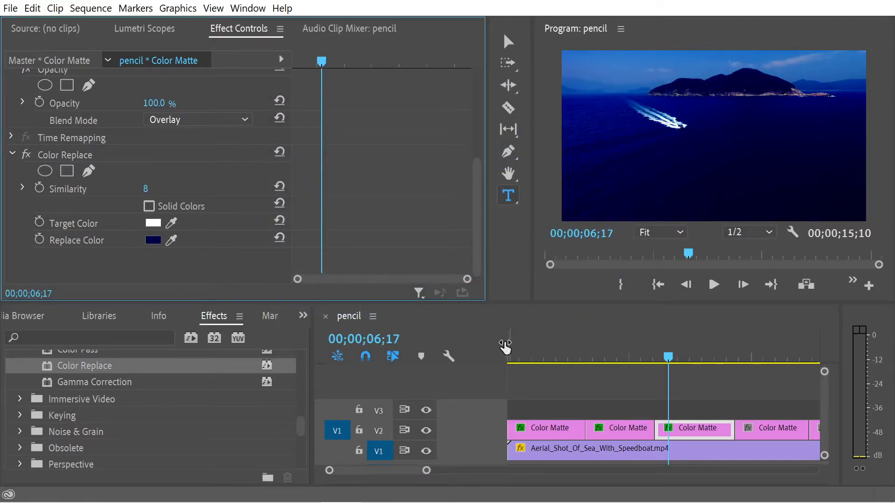
Review the third Color Matte clip's footage and examine the second clip's opacity and Color Replace settings for comparison
drag(664, 356, 700, 423)
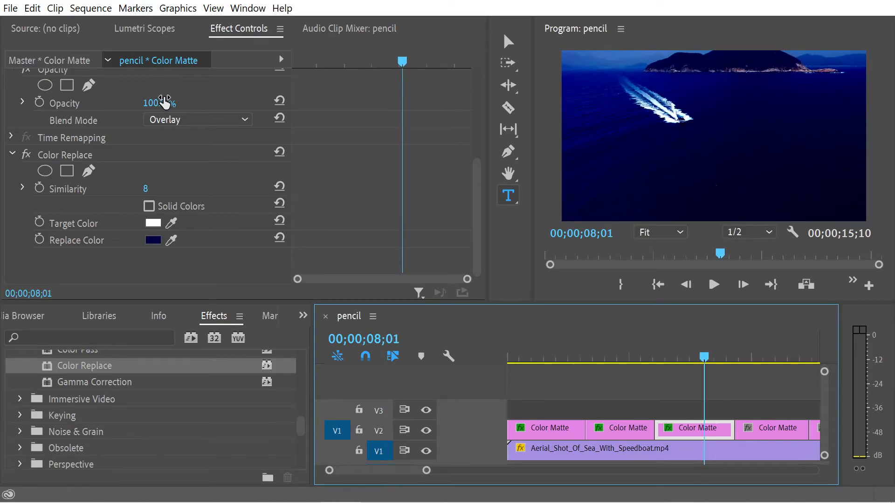
drag(642, 357, 617, 357)
click(622, 428)
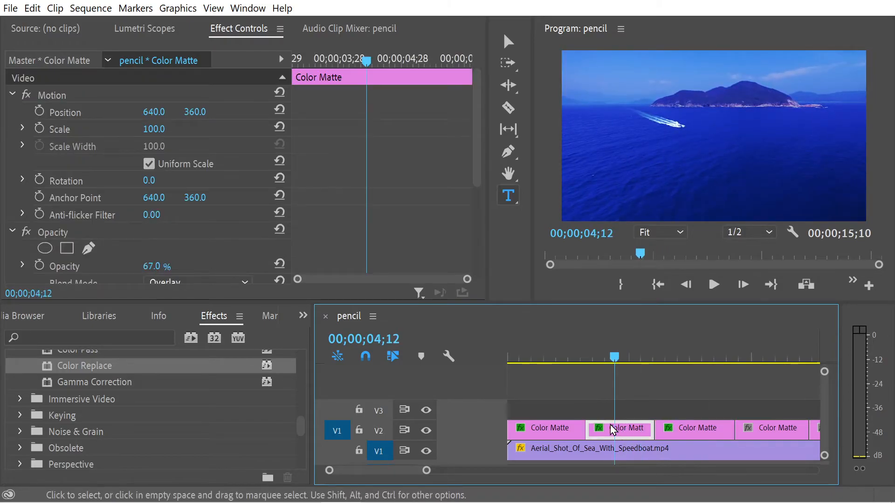
drag(480, 160, 477, 267)
Lower the third Color Matte clip's opacity to 49% and set its Color Replace similarity to 8
drag(678, 362, 673, 362)
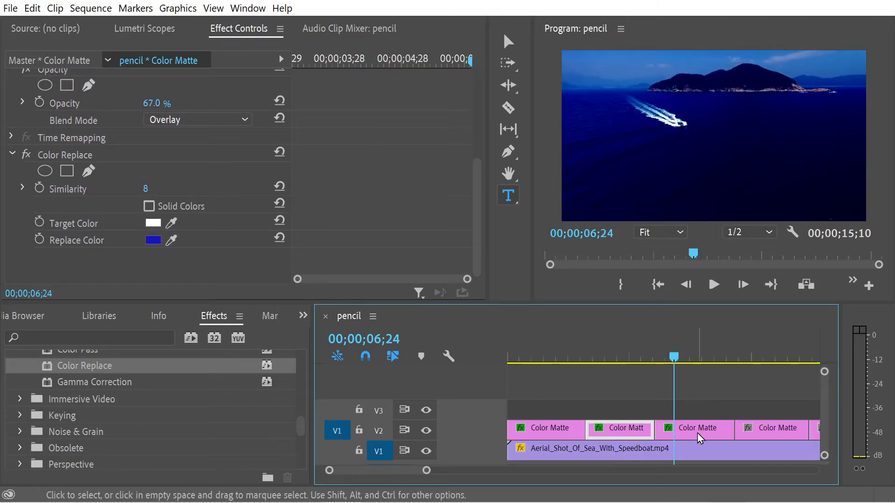
click(699, 427)
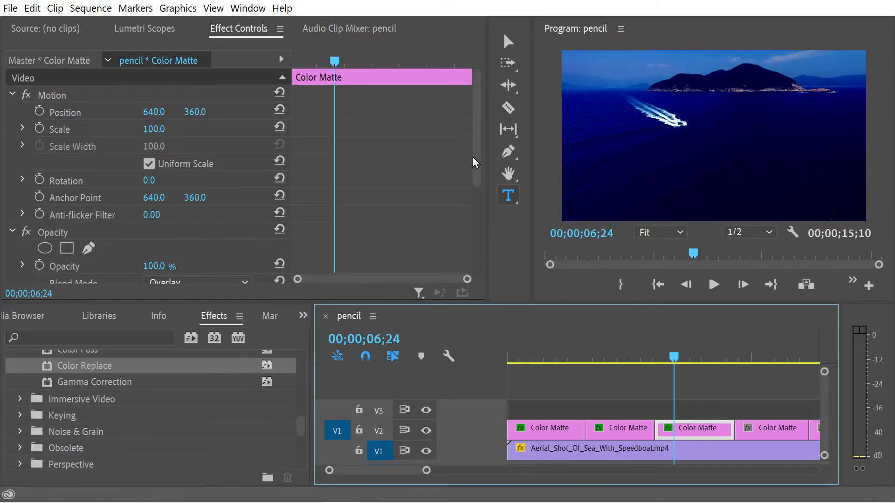
drag(479, 159, 479, 244)
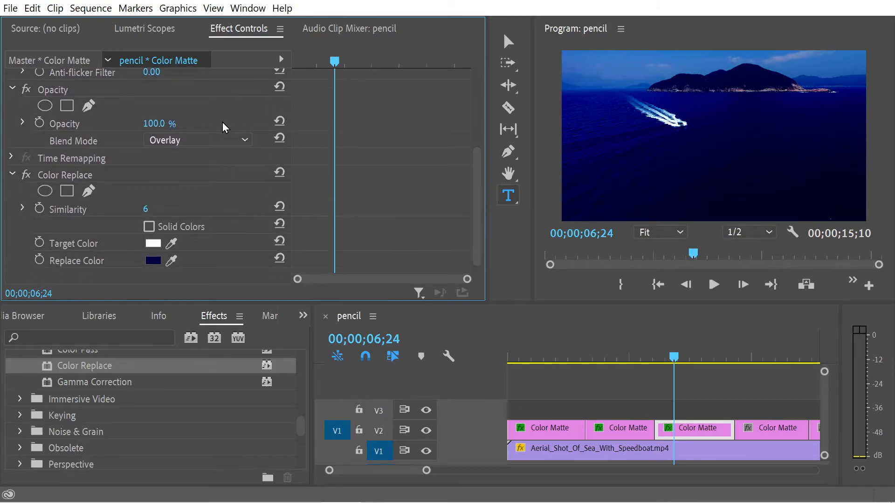
drag(156, 123, 132, 124)
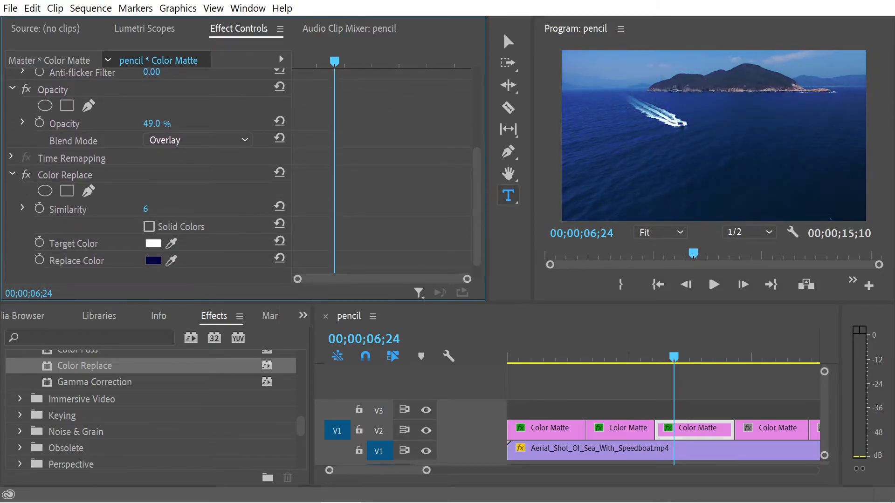
drag(148, 210, 149, 209)
Fine-tune the third Color Matte clip's opacity to 52% and review the tints across the first three clips
drag(712, 357, 650, 374)
drag(587, 375, 694, 384)
drag(155, 125, 156, 124)
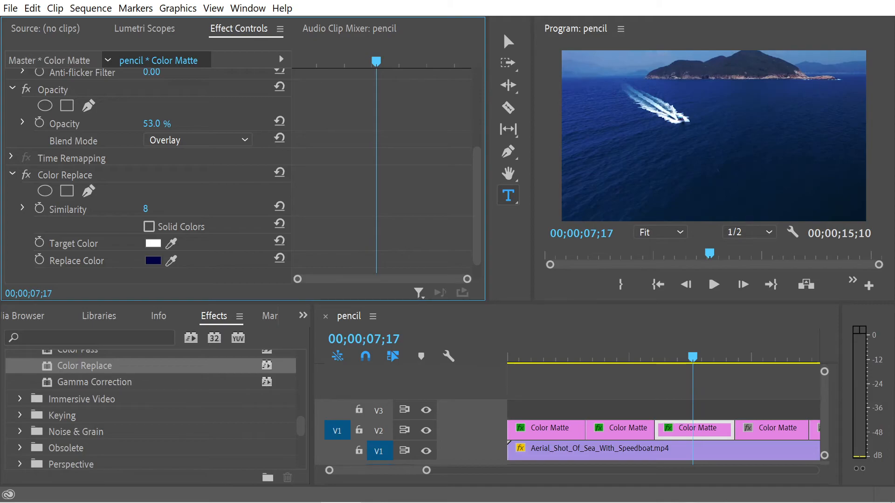
drag(155, 124, 157, 124)
drag(693, 356, 711, 421)
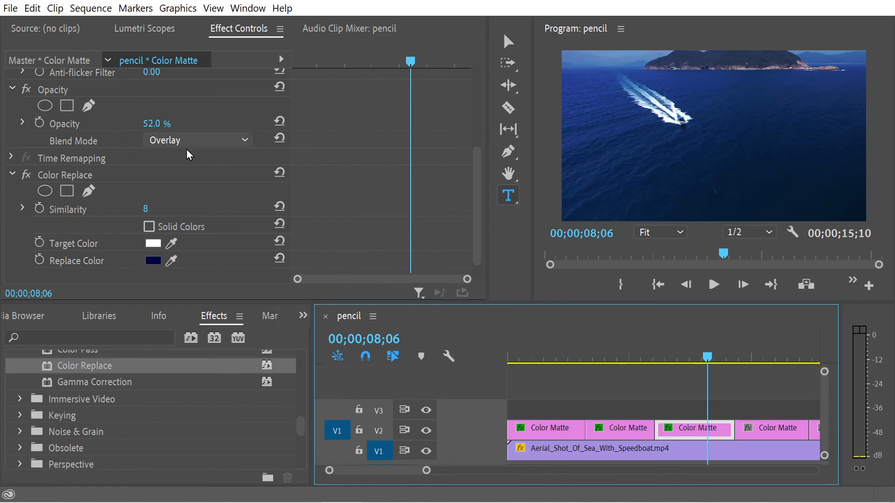
drag(746, 365, 551, 384)
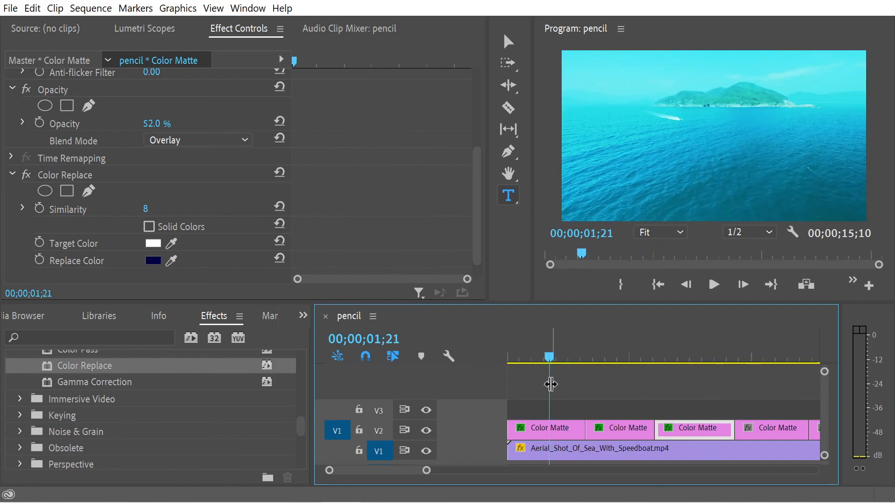